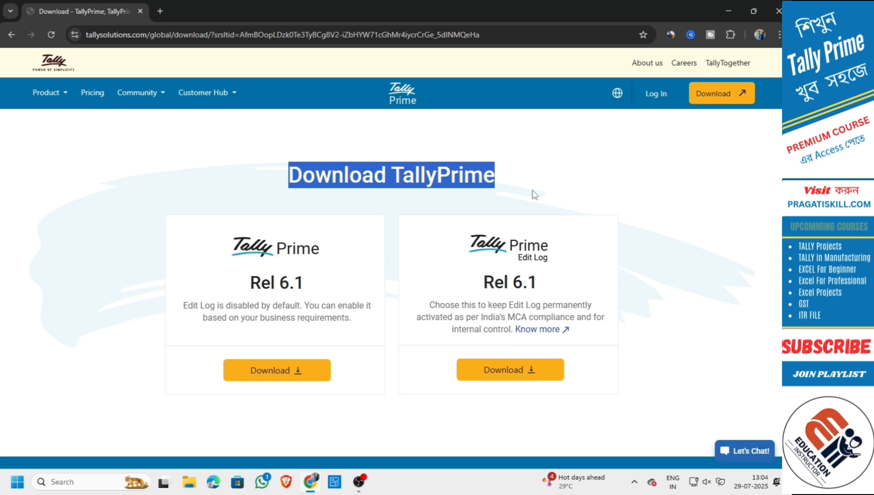
Download the standard TallyPrime Rel 6.1 installer, setup (1).exe (44.3 MB), from the website.
left_click(344, 206)
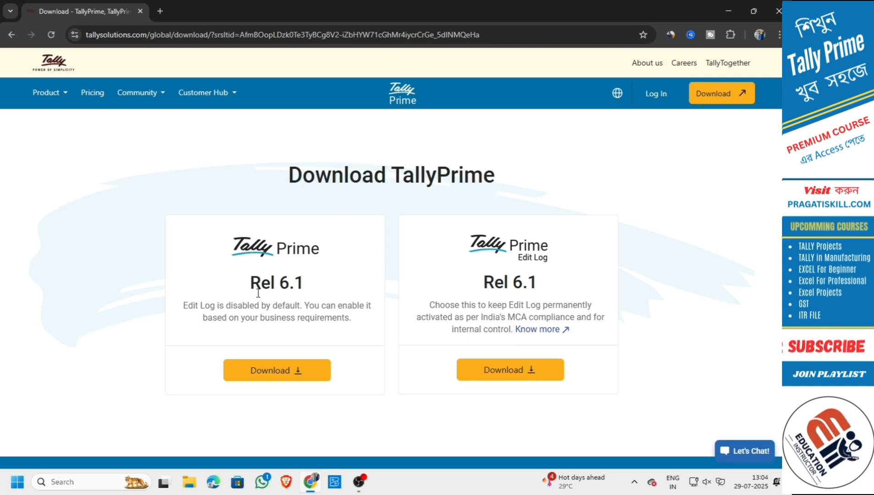
left_click_drag(249, 288, 308, 294)
left_click(318, 276)
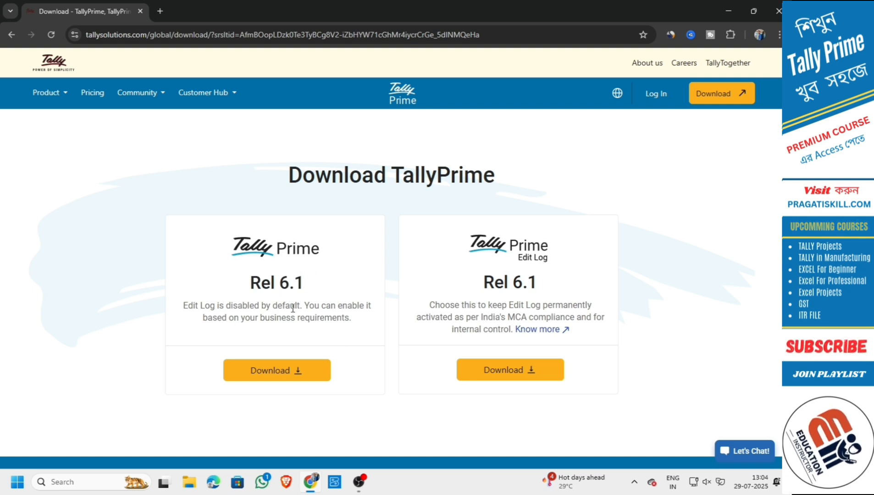
left_click(303, 374)
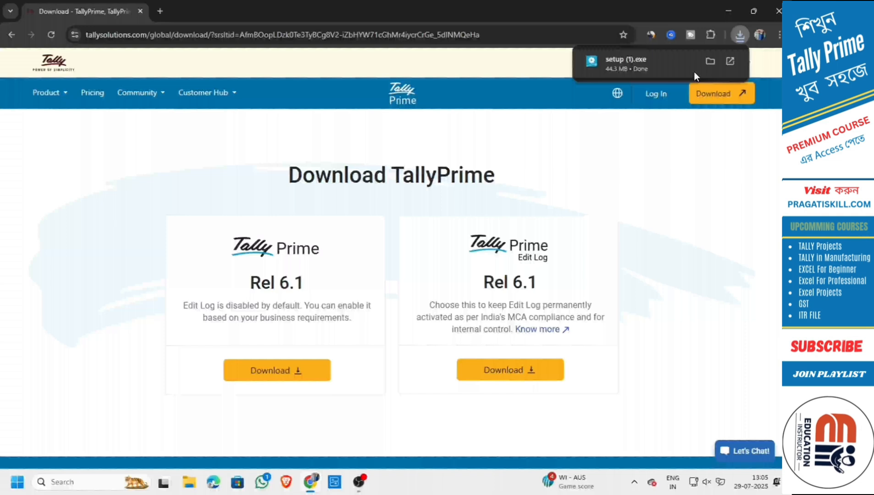
Run setup (1).exe and repair the installed TallyPrime 6.0.
left_click(662, 62)
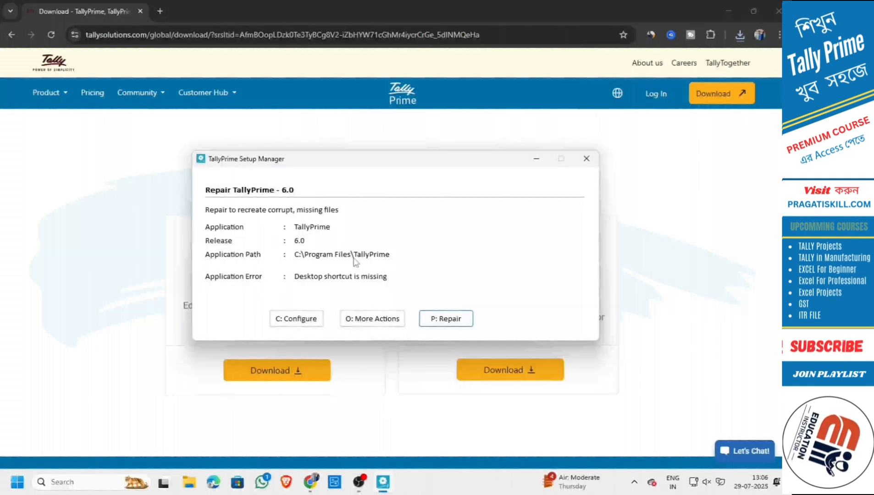
left_click(460, 324)
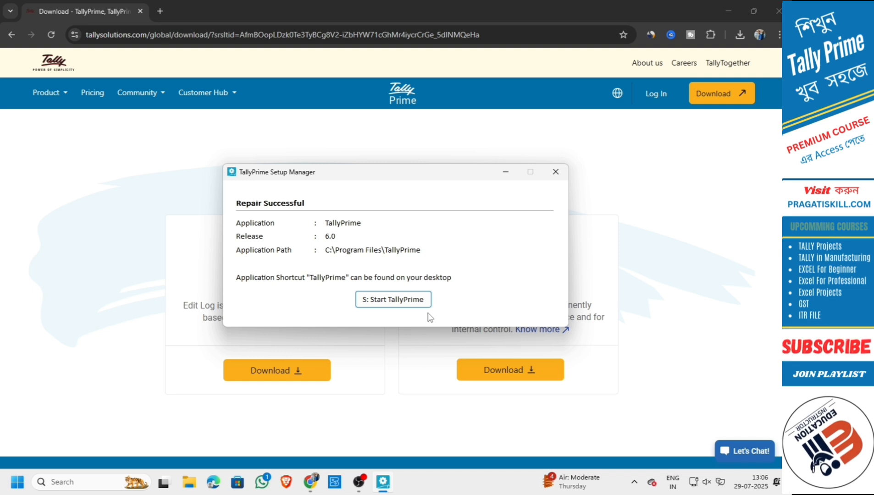
Launch TallyPrime and continue in Educational Mode to reach the empty company list.
left_click(401, 306)
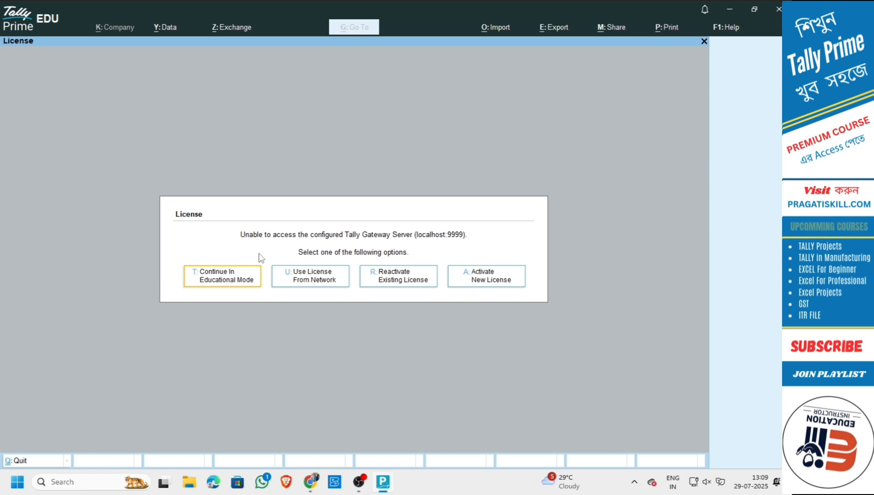
left_click(226, 281)
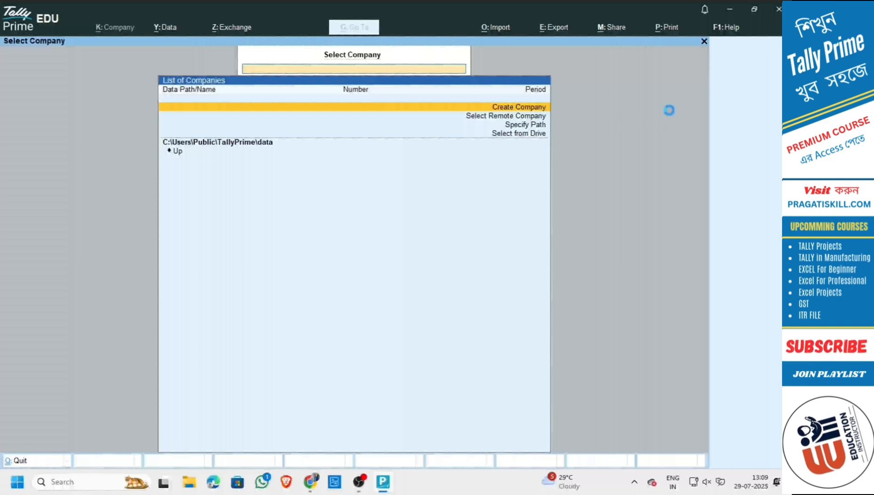
Start a new company named Global Traders, keeping that as mailing name, and enter its Kolkata address.
key("Return")
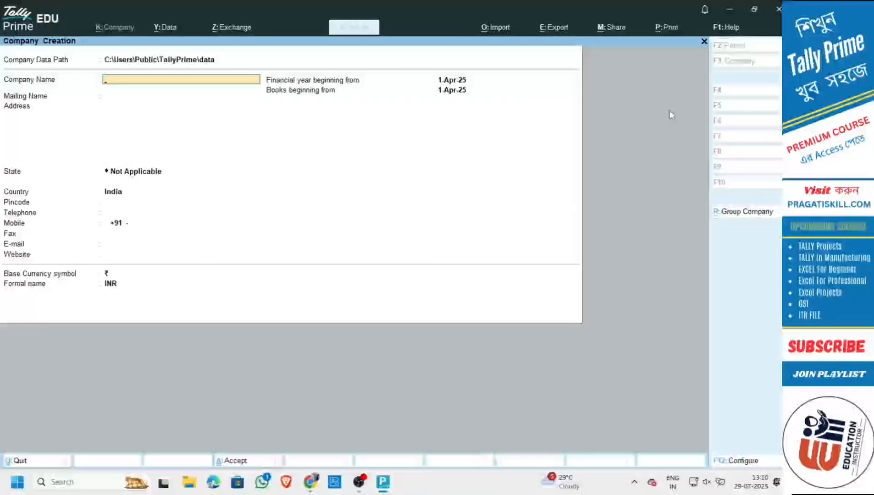
type("Gl")
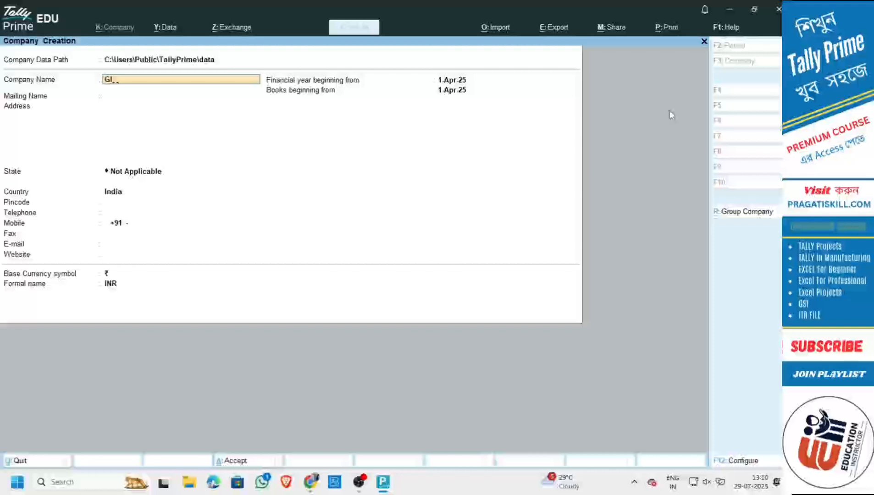
type("obal Trade")
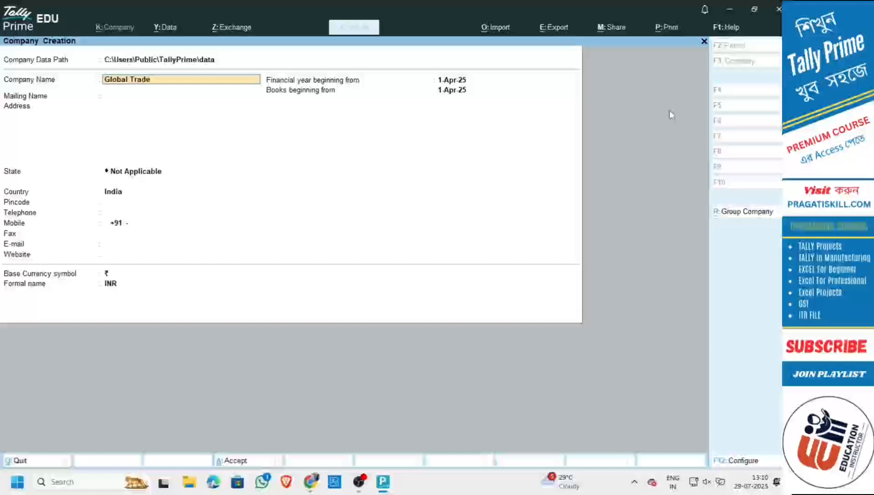
type("rs")
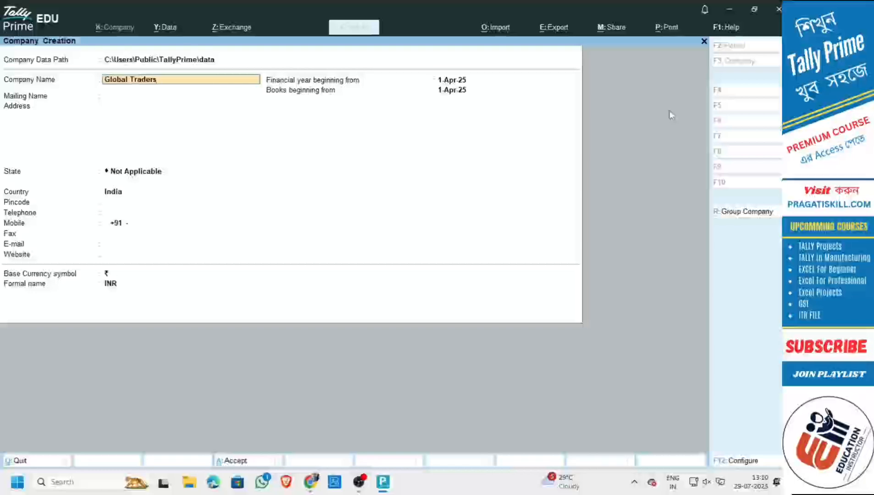
key("Return")
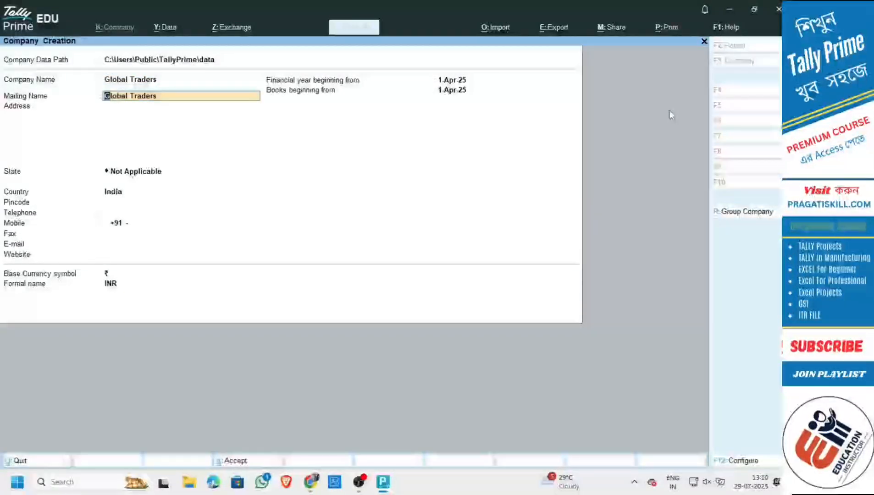
key("Return")
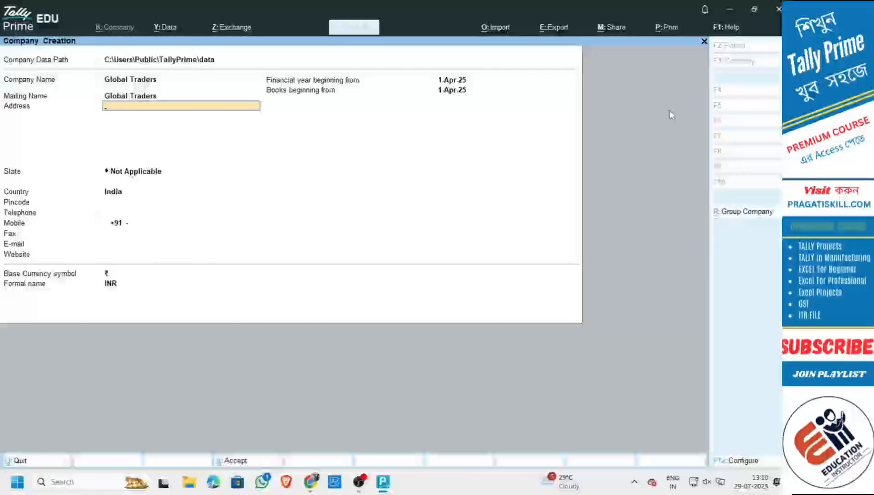
type("Kolka")
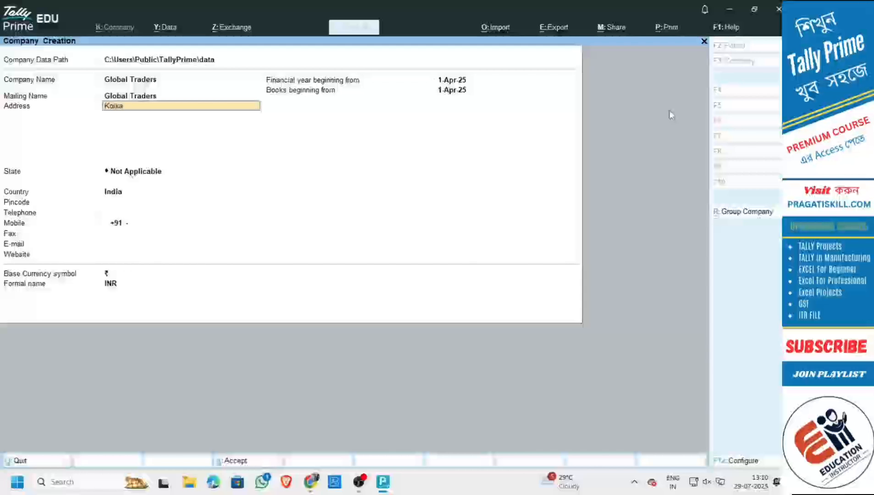
type("ta")
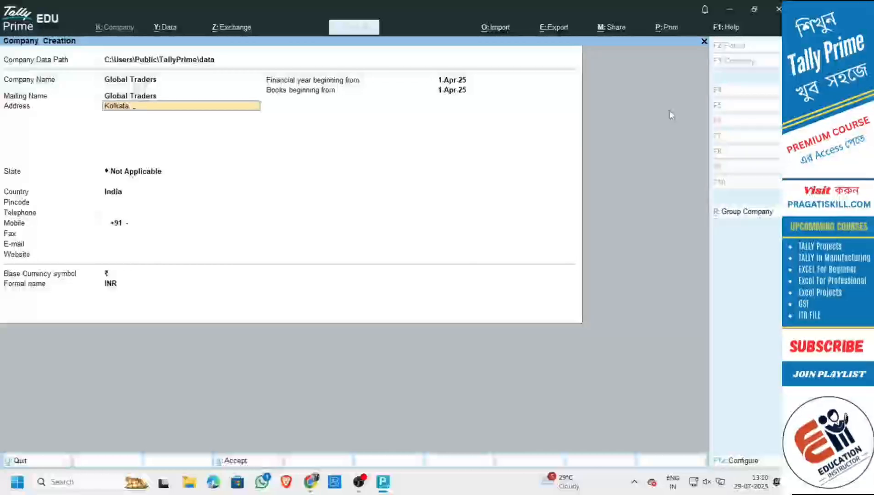
type(" 7000")
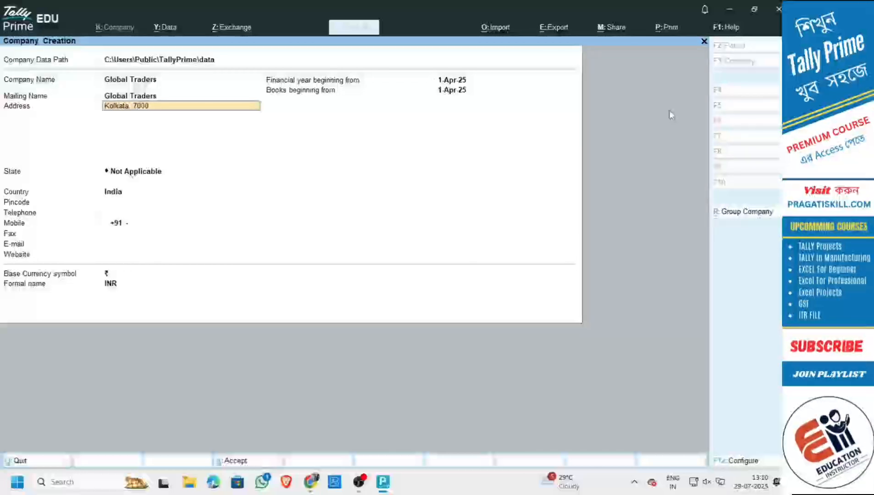
type("001")
Set state West Bengal and the pincode, leave telephone empty, and enter the company's mobile number.
key("Return")
key("Return")
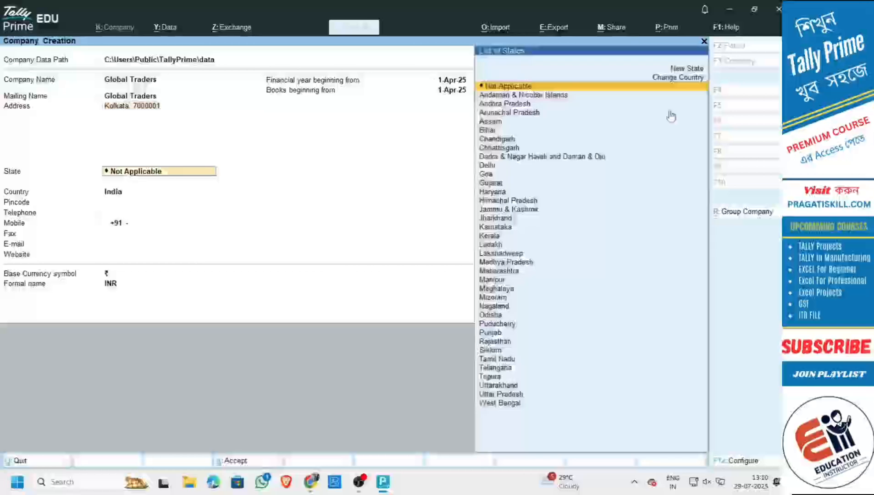
type("w")
key("Return")
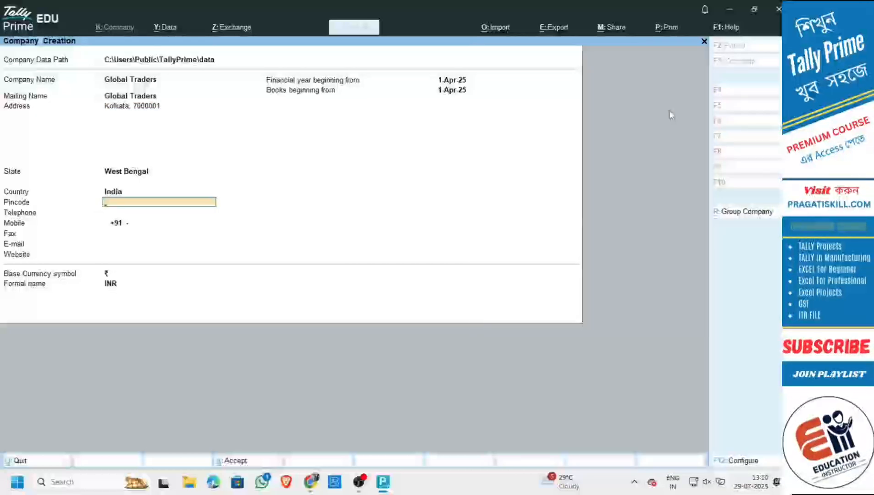
type("700")
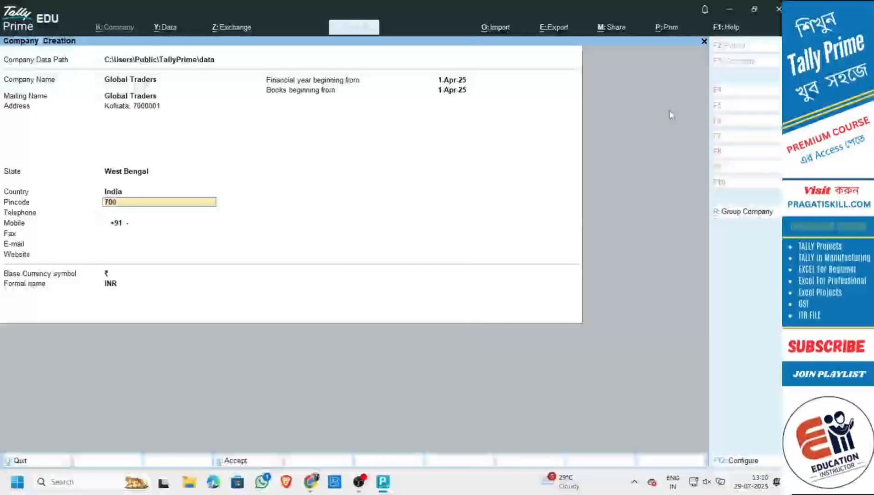
type("00")
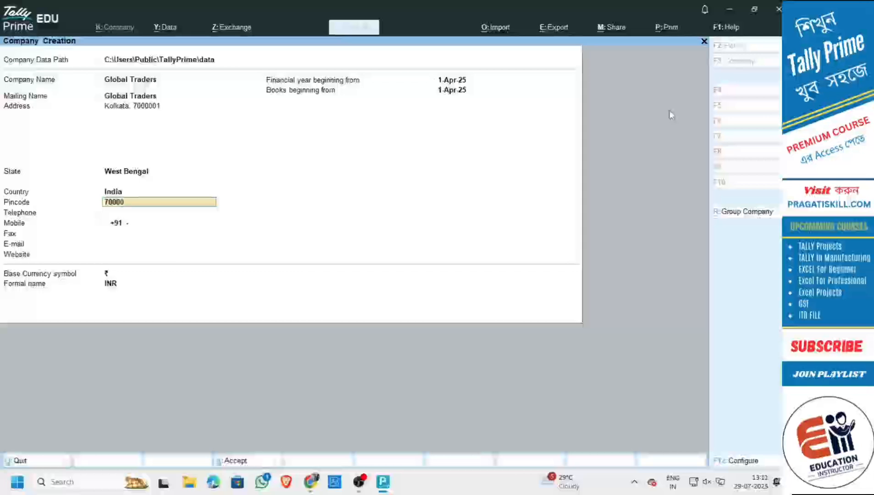
type("01")
key("Return")
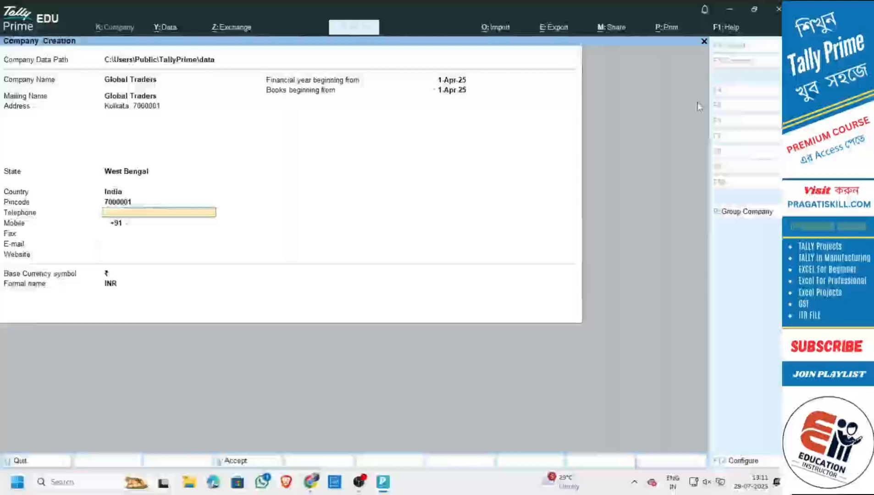
key("Return")
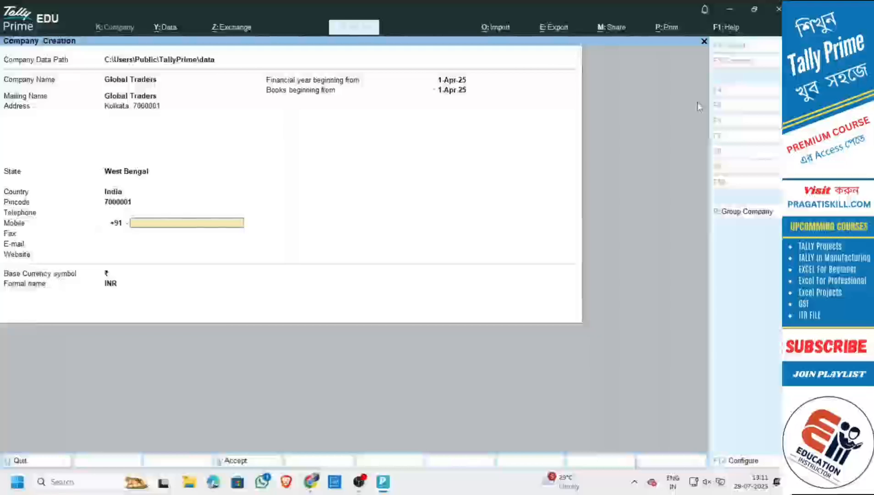
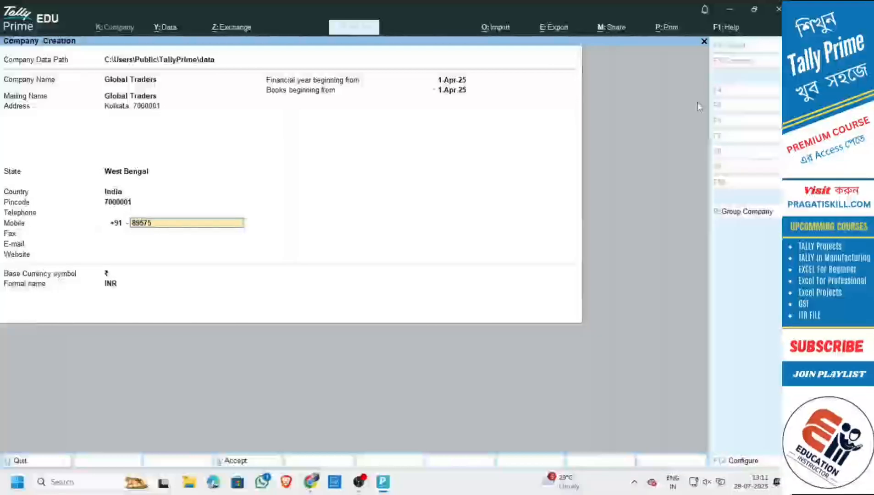
key("Return")
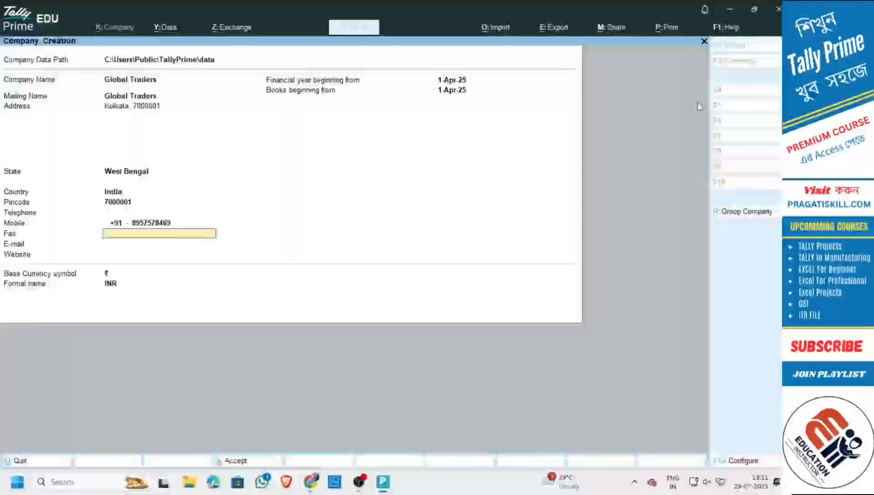
key("Return")
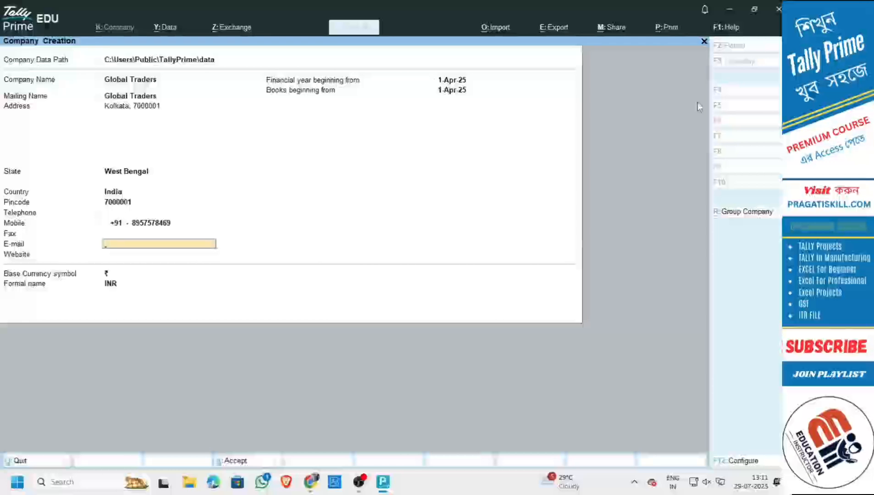
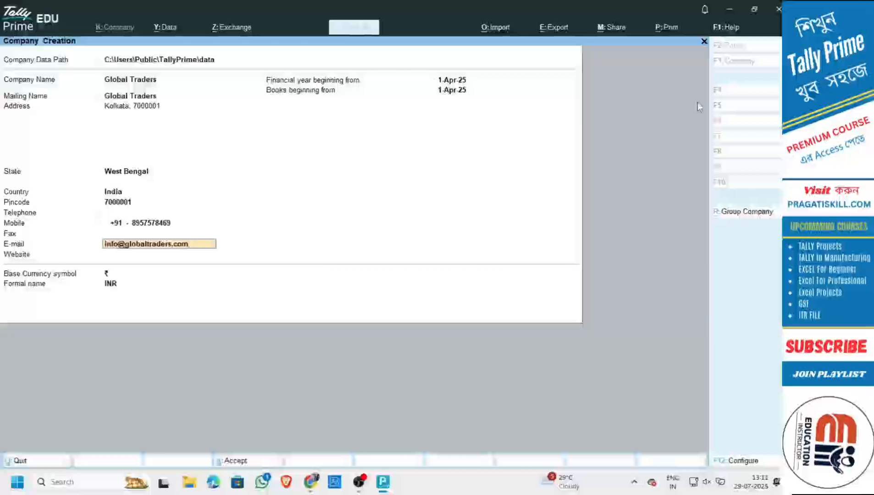
key("Return")
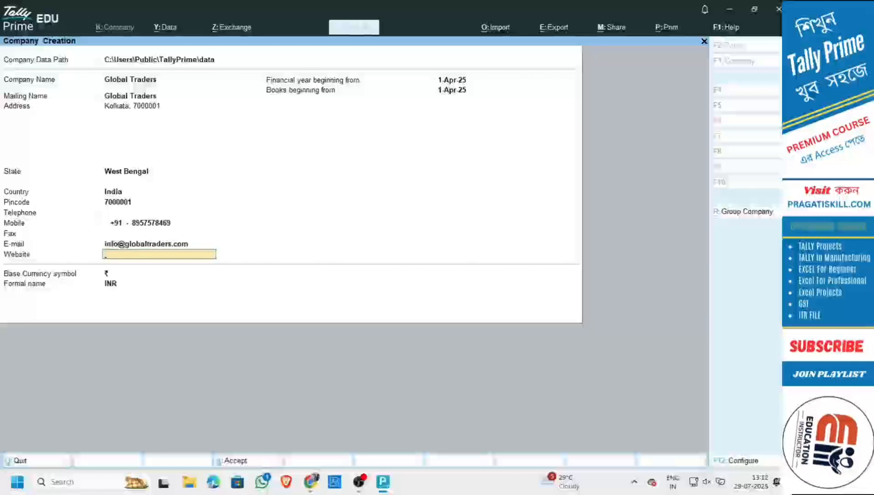
type("www.")
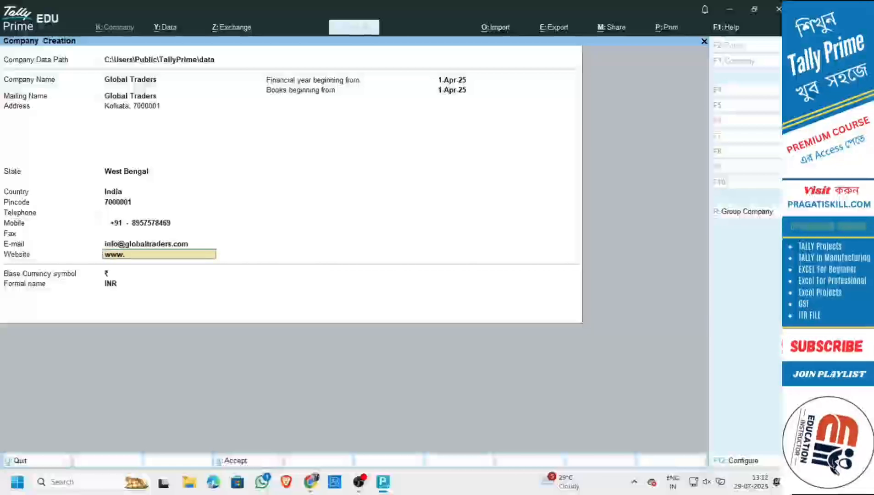
type("global")
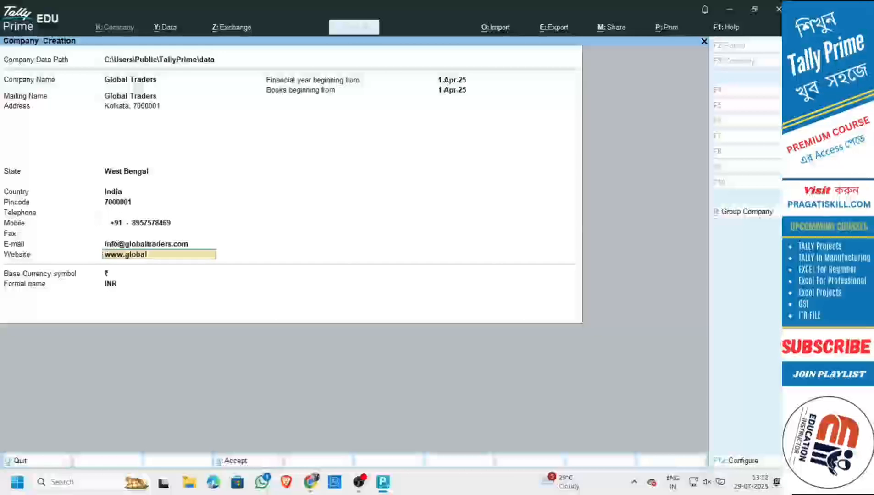
type("trade")
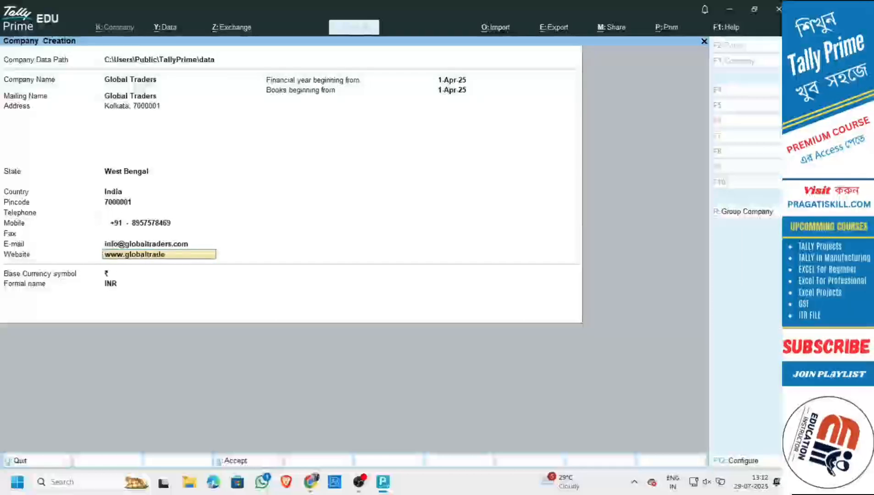
type("rs.com")
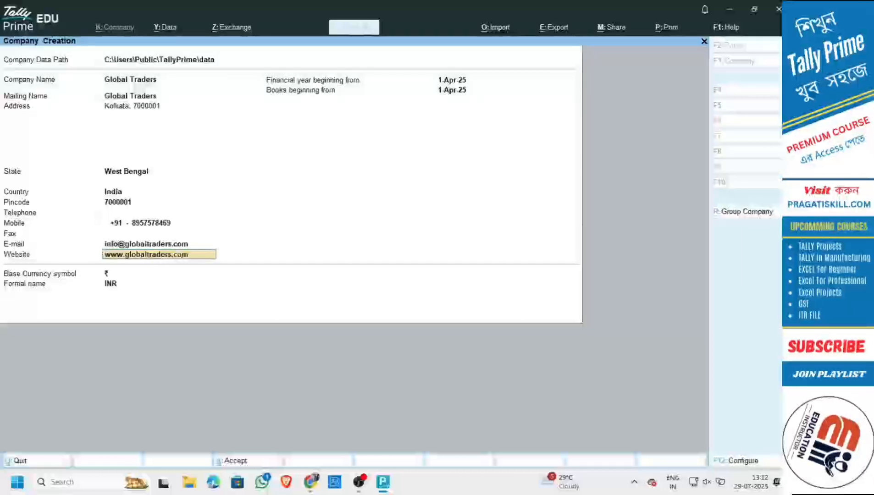
key("Return")
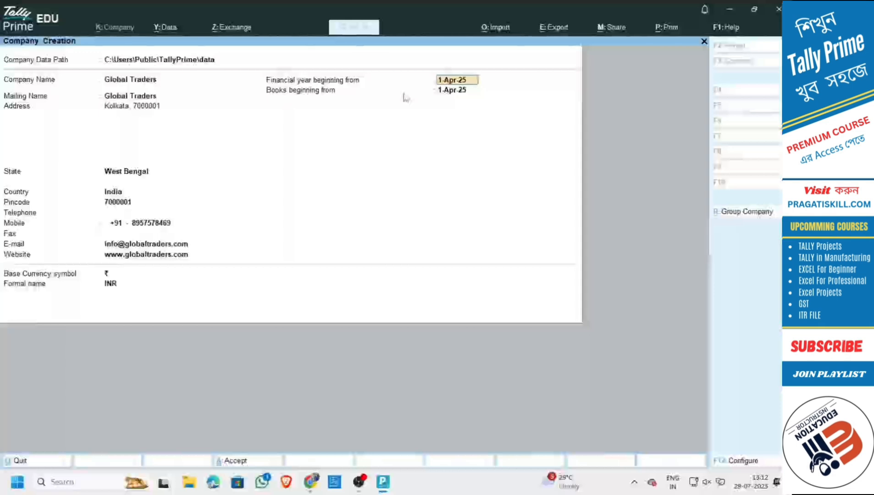
Keep 1-Apr-25 as financial year and books start dates, with ₹ / INR currency.
key("Return")
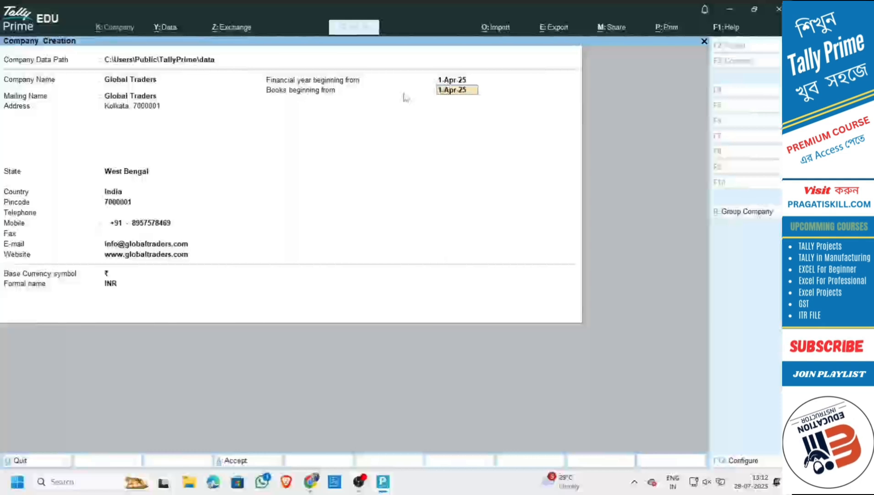
key("Return")
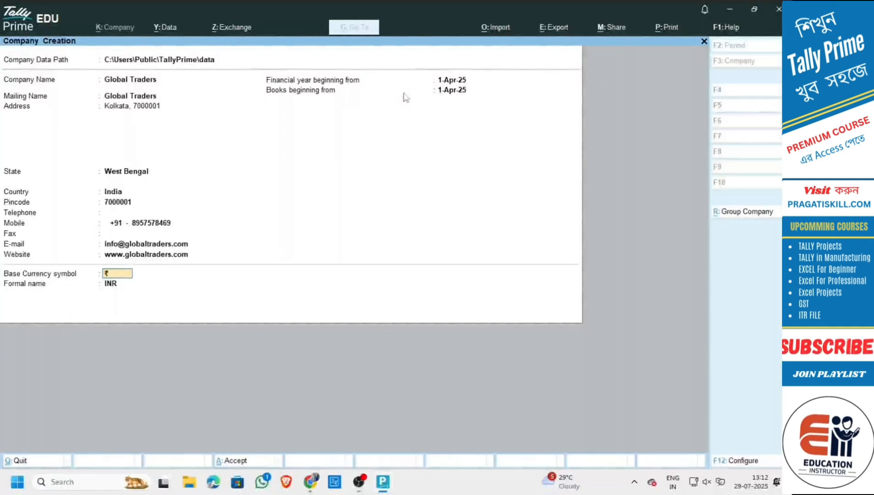
key("Return")
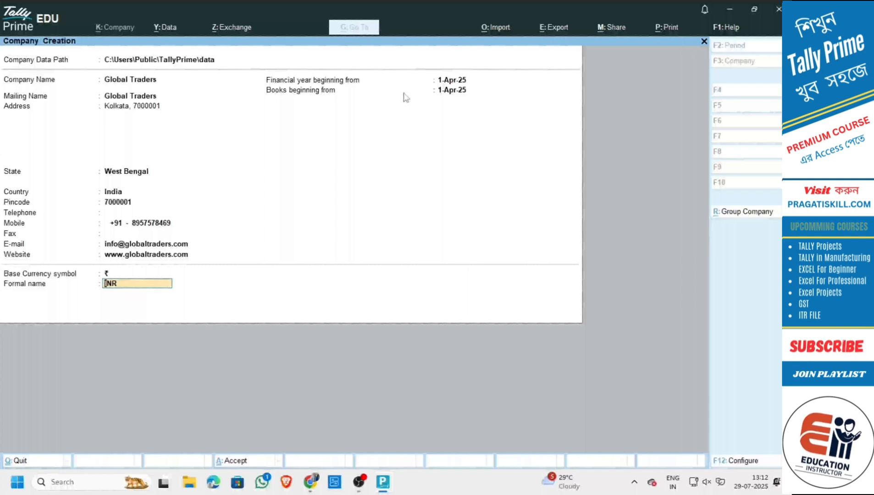
key("Return")
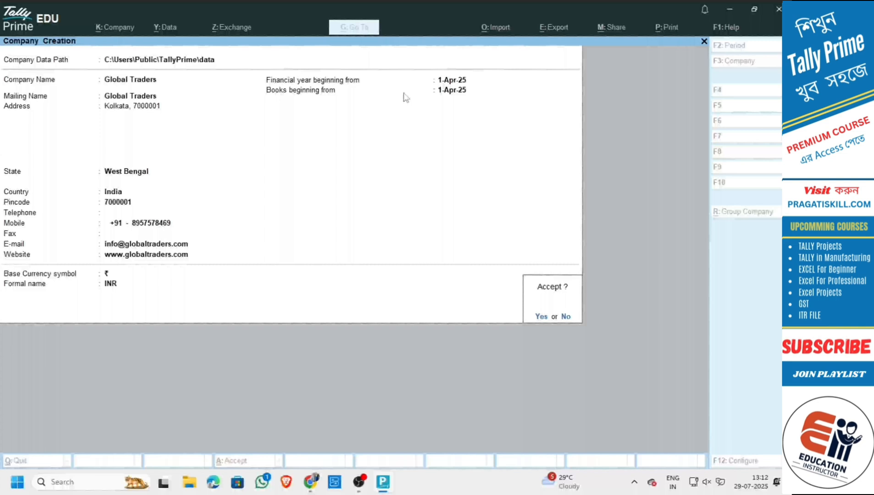
Accept the form to create the Global Traders company.
key("Return")
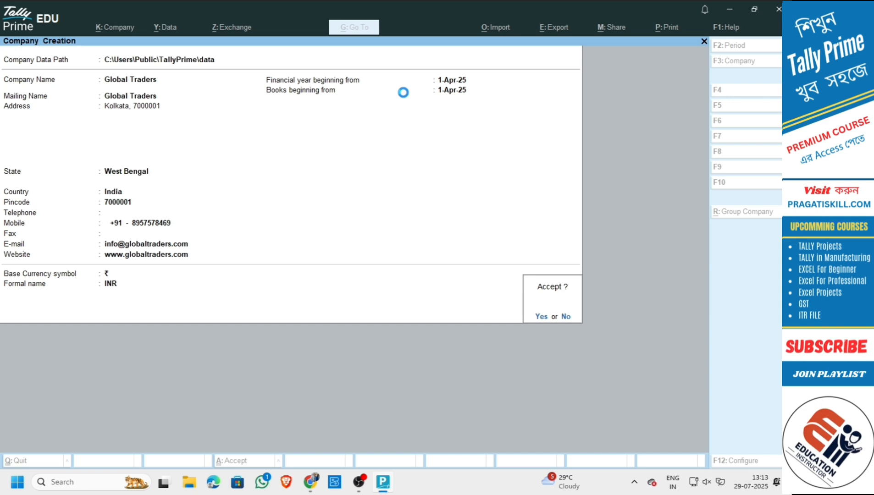
key("Return")
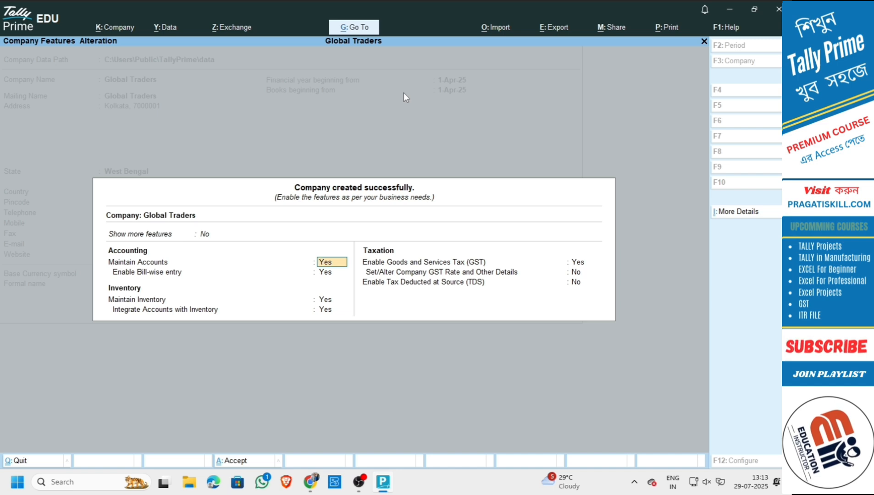
Keep accounts, bill-wise, inventory and GST on with West Bengal Regular registration, then save features.
key("Return")
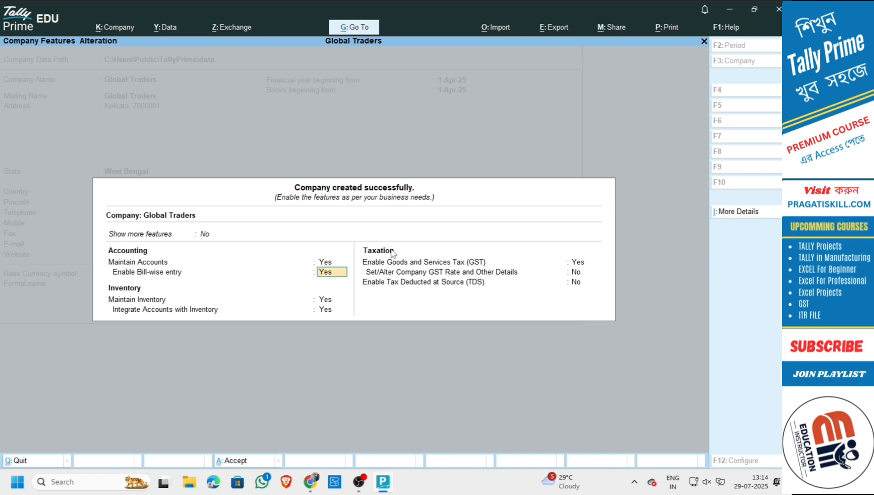
key("Return")
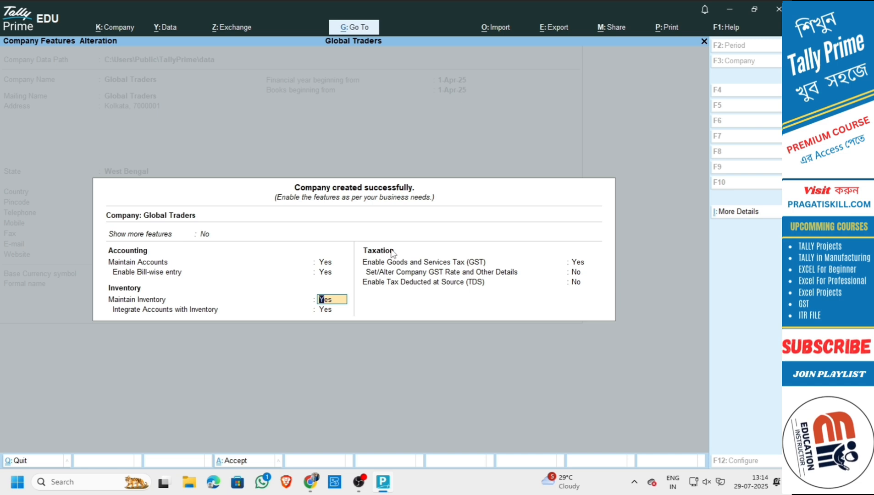
key("Return")
key("Return")
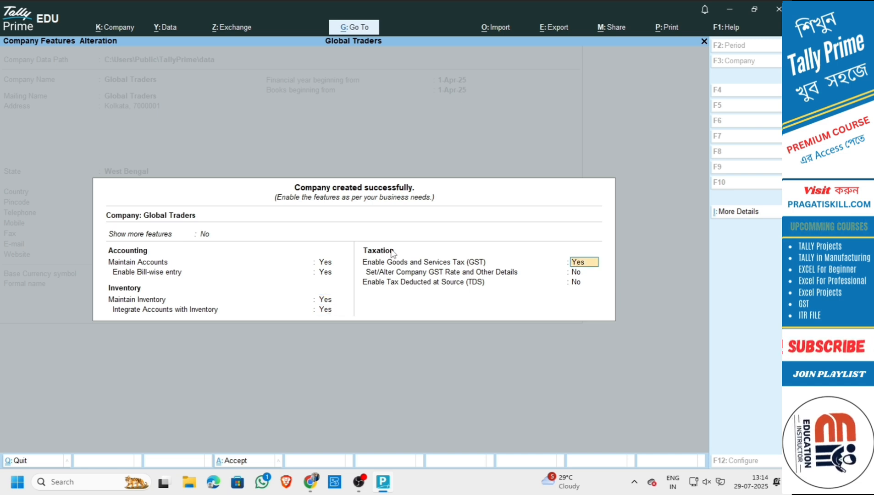
key("Return")
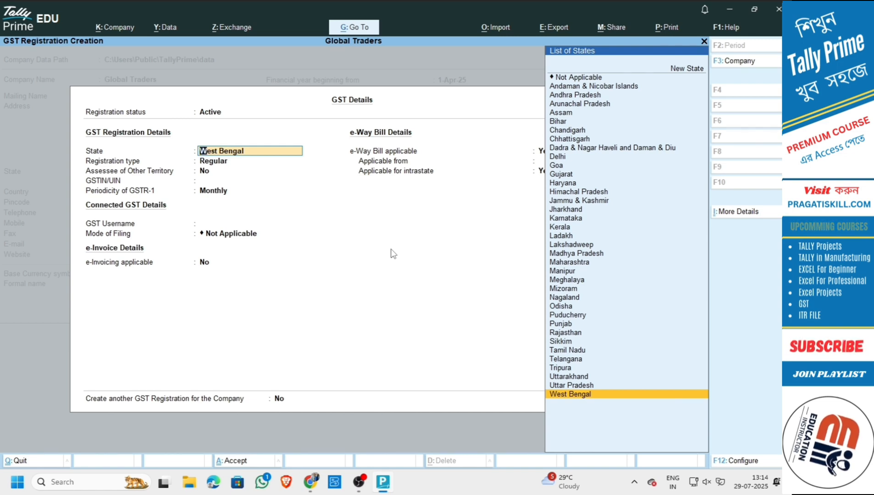
key("Return")
key("Return")
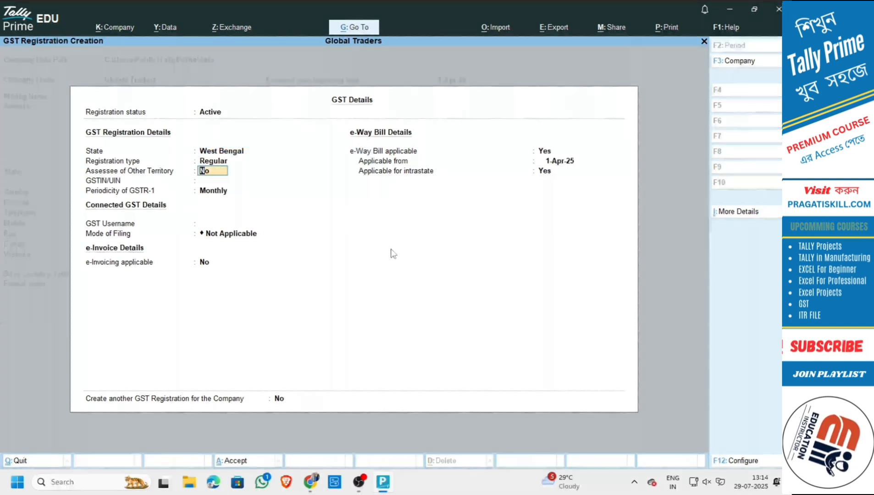
key("Return")
key("Return")
key("Return")
key("Return")
key("Return")
key("Return")
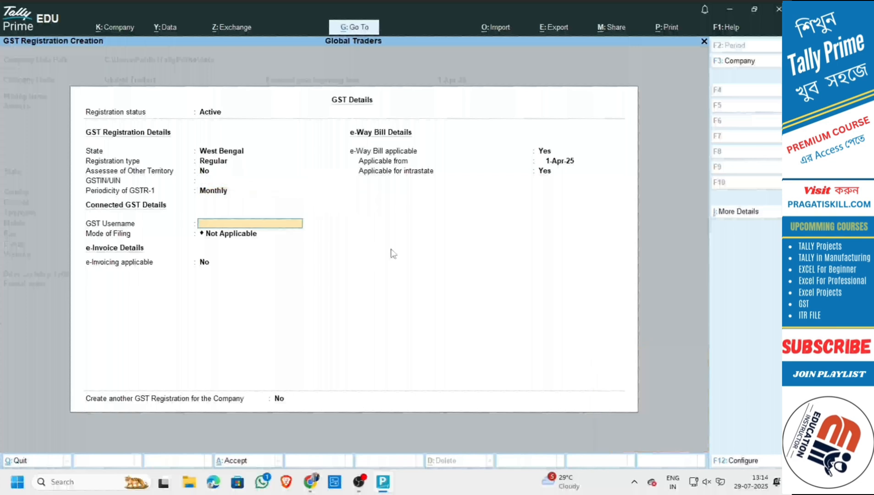
key("Return")
key("Return")
key("Return")
key("Return")
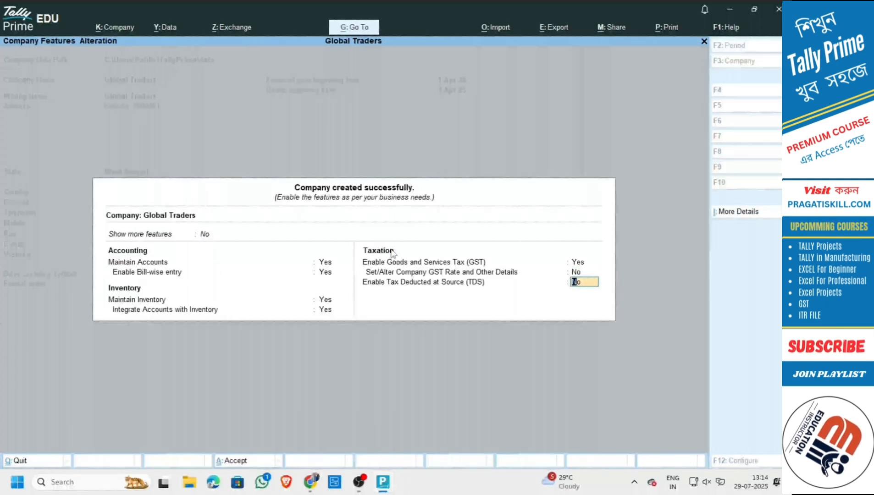
key("Return")
key("Return")
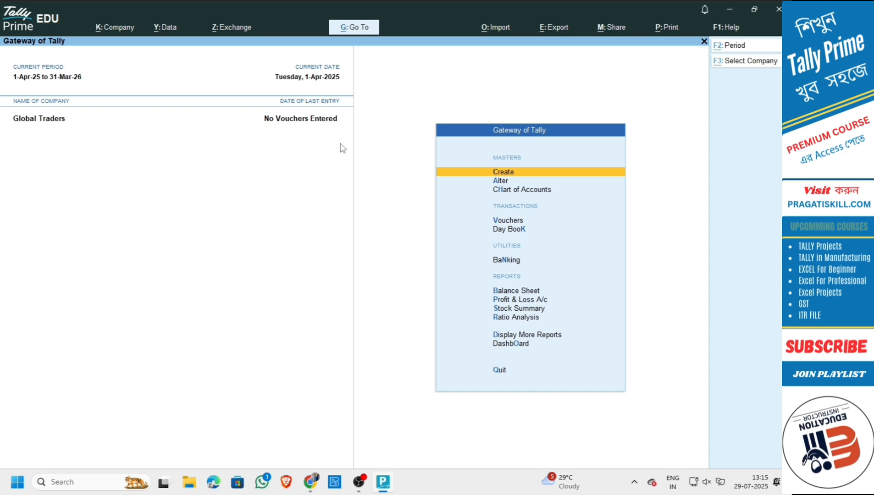
Use the Alt+K company menu to open Company Alteration for Global Traders.
key("alt+k")
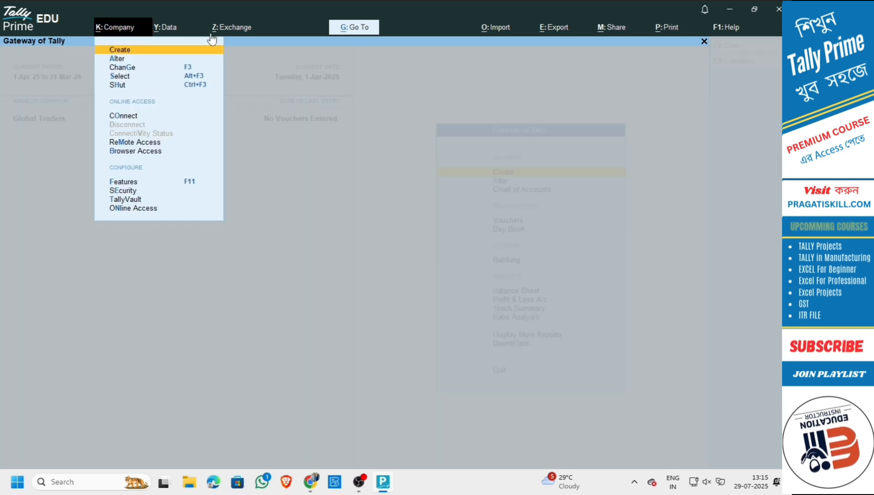
left_click(113, 33)
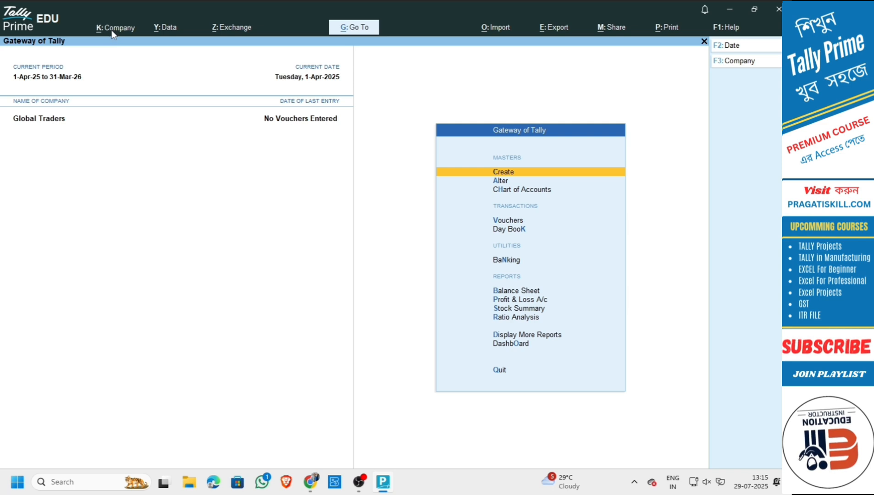
left_click(112, 33)
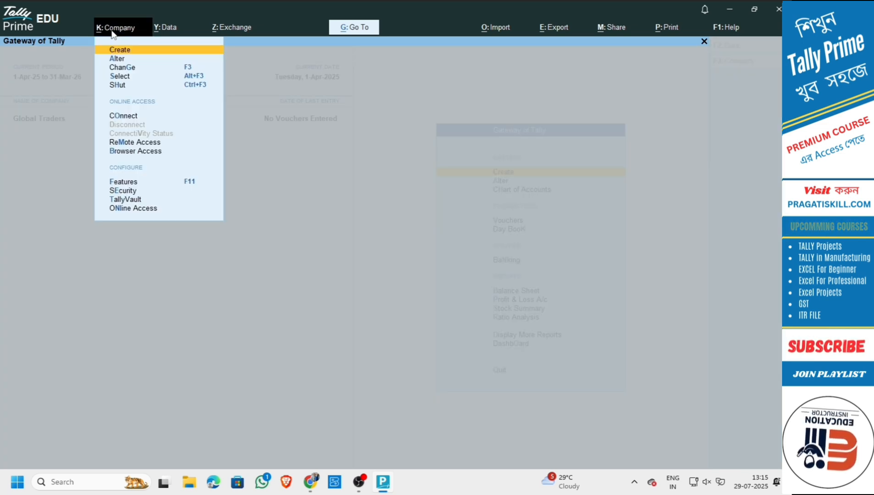
left_click(112, 33)
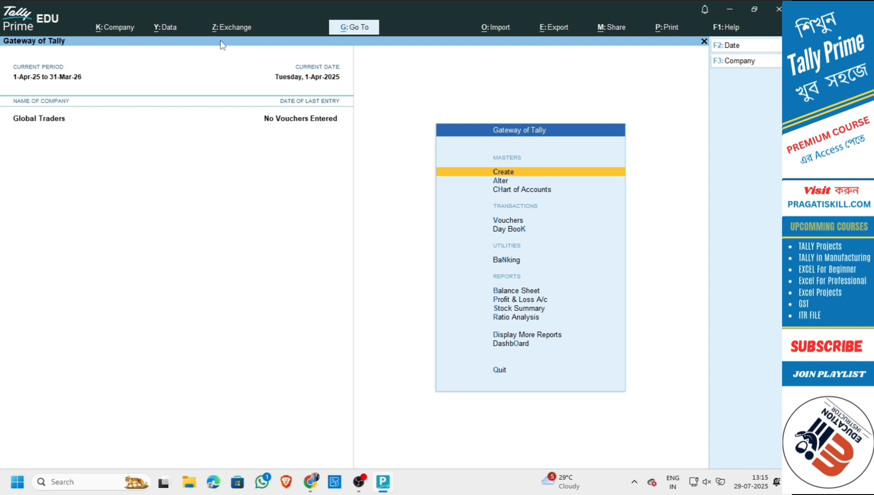
key("alt")
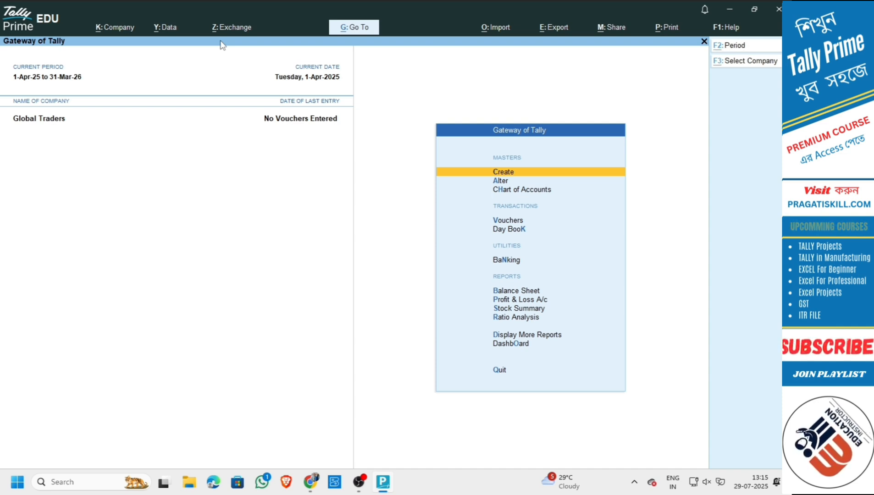
key("alt+k")
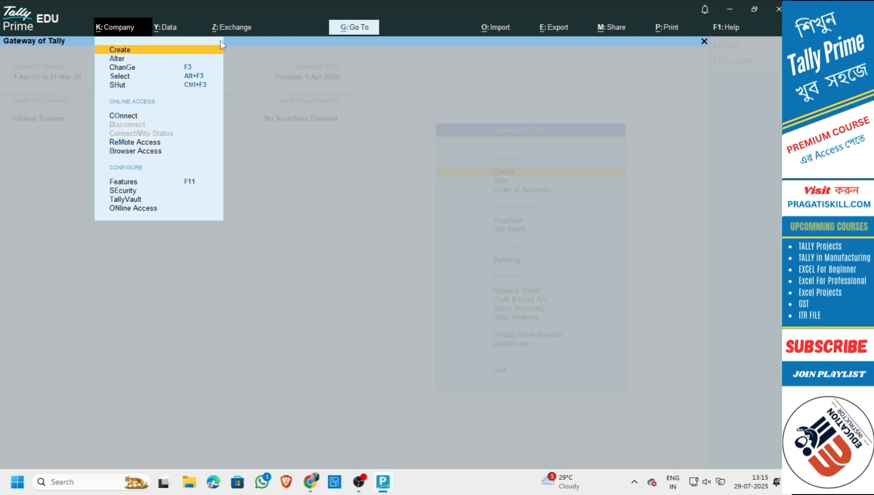
key("Down")
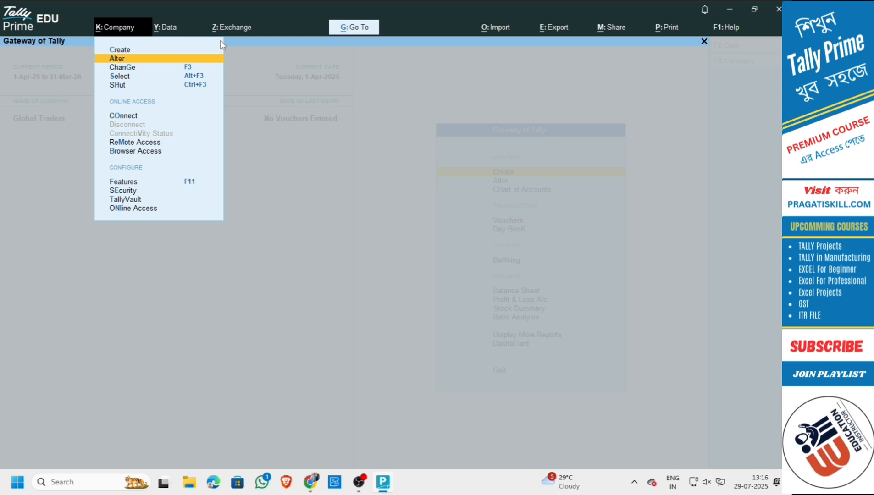
key("Return")
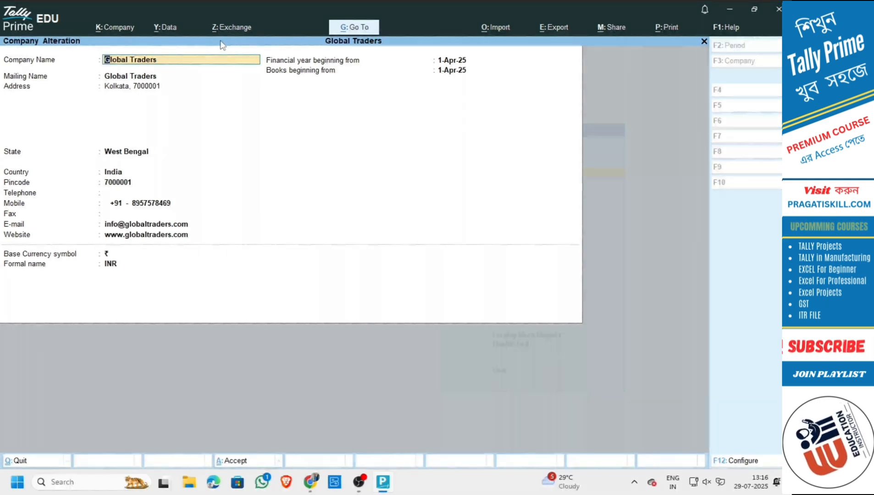
Step through every Global Traders field unchanged and accept, returning to Gateway of Tally.
key("Return")
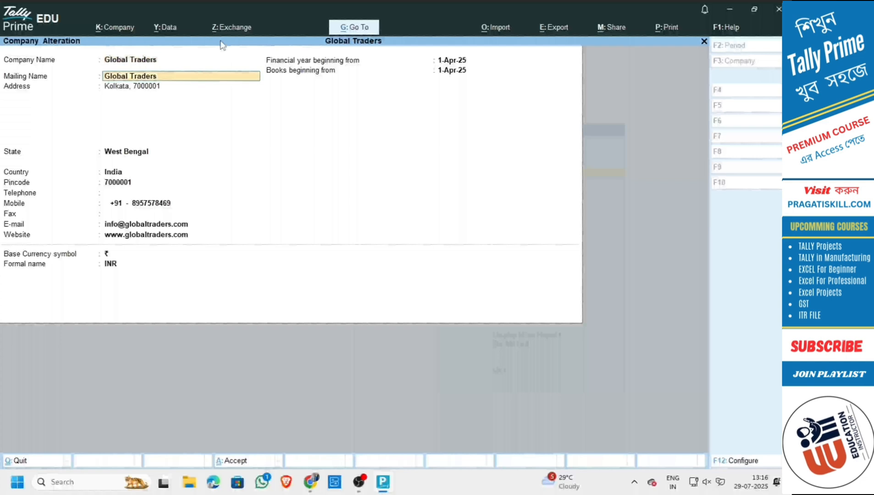
key("Return")
key("Return")
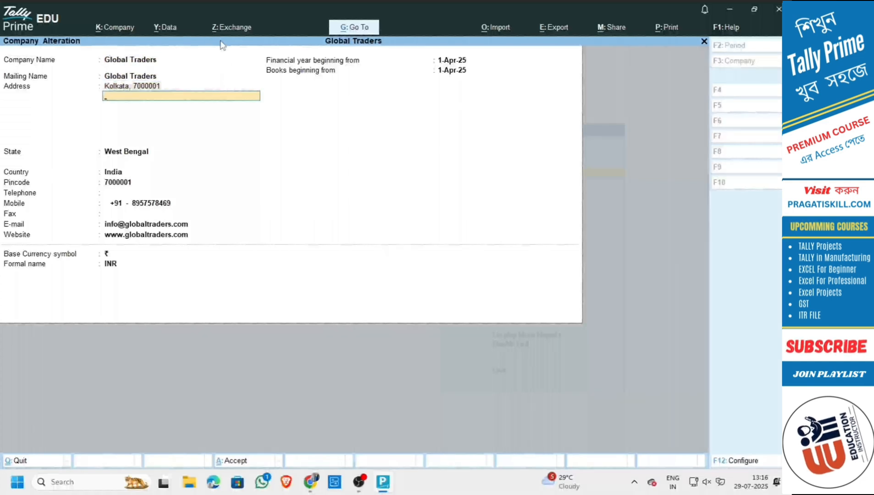
key("Return")
key("Return")
key("Return")
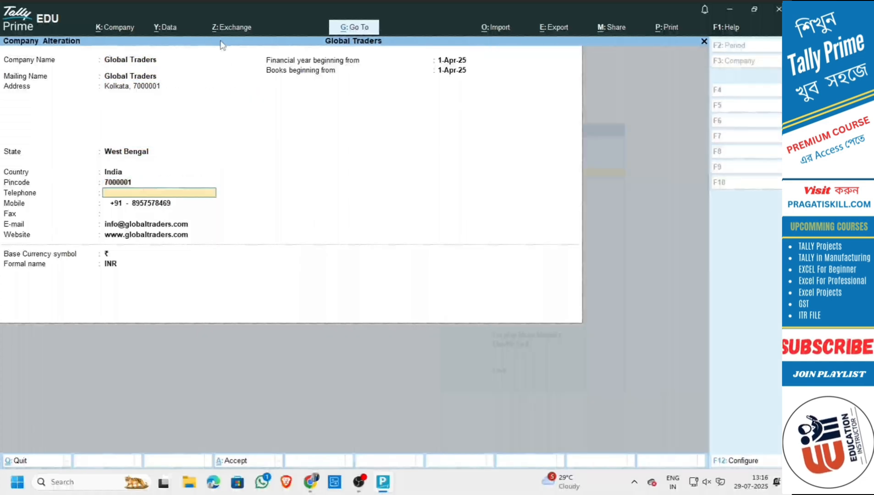
key("Return")
key("Return")
key("Return")
key("Return")
key("Return")
key("Return")
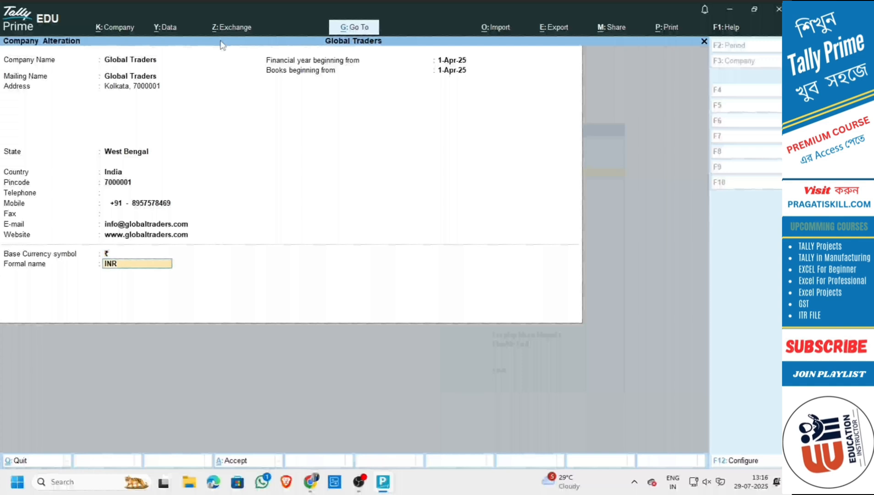
key("Return")
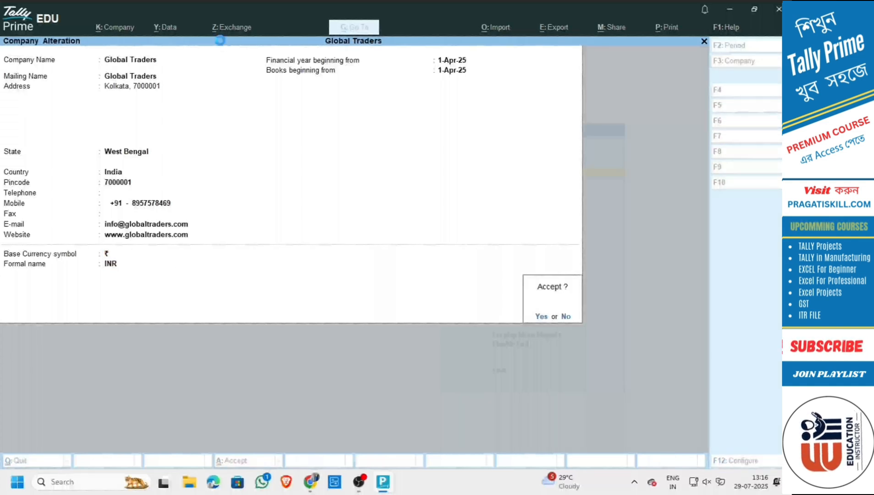
key("Return")
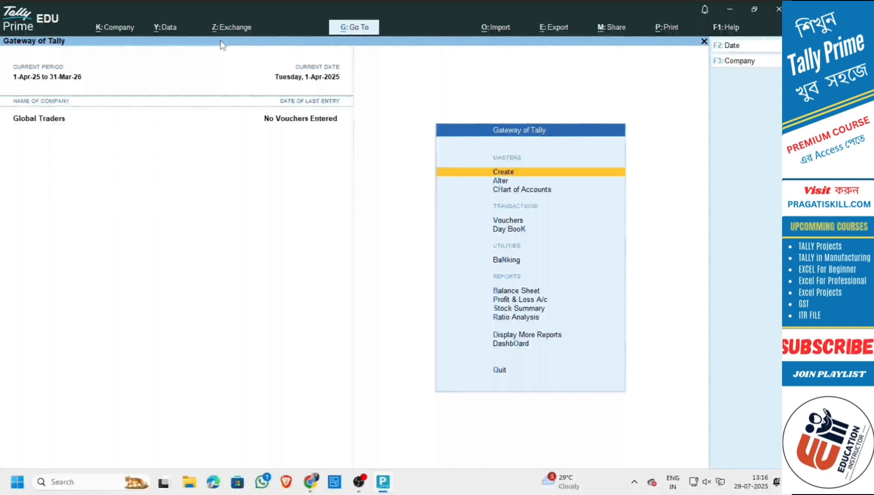
Reopen Global Traders in Company Alteration and request its deletion with Alt+D.
key("alt+k")
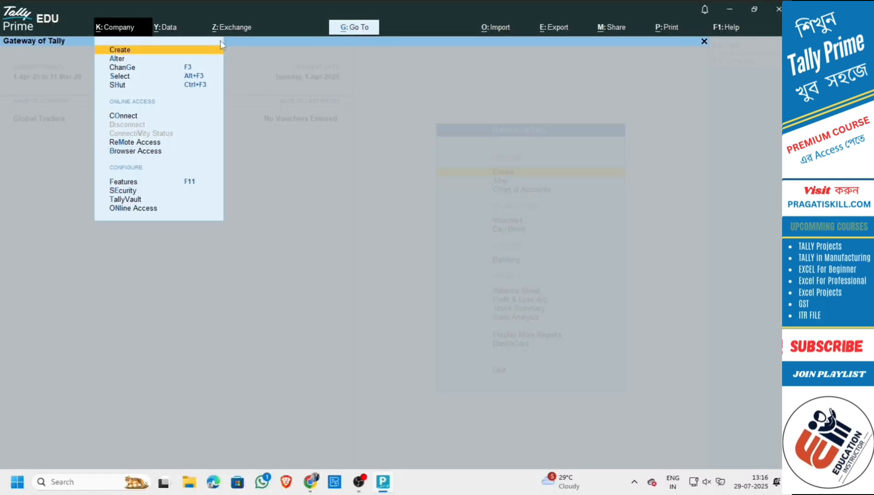
key("Down")
key("Return")
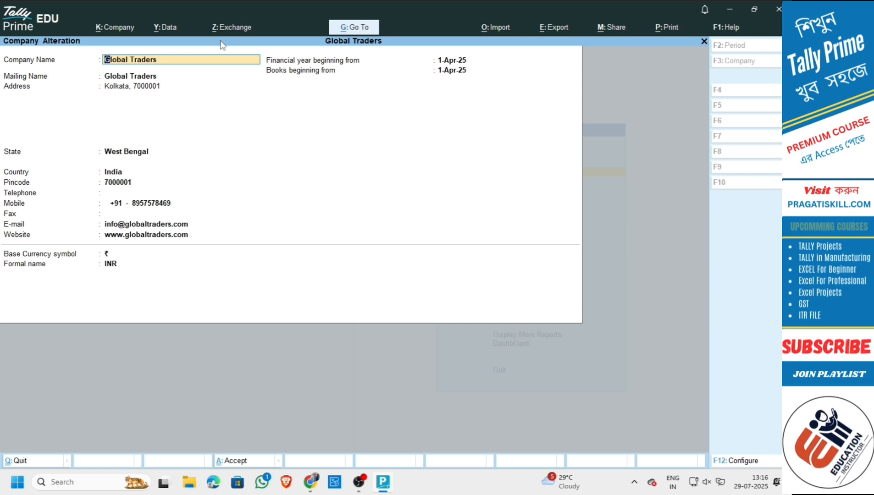
key("alt+d")
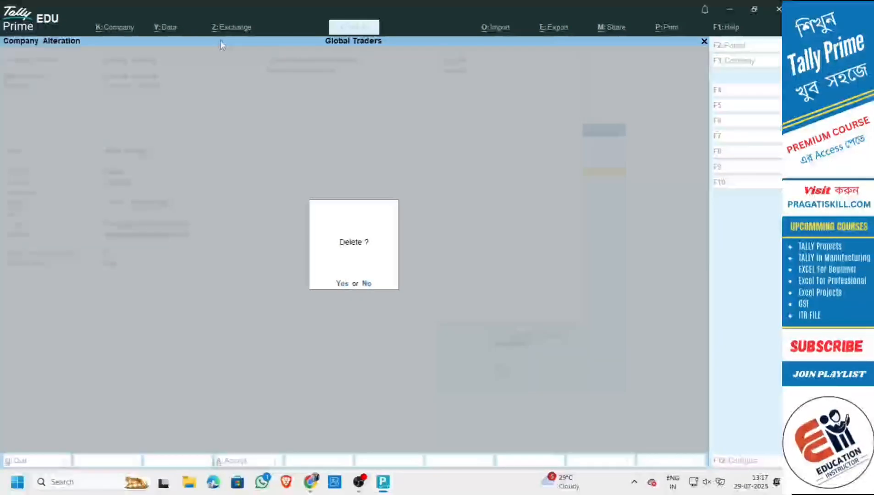
Confirm both delete prompts so Global Traders is removed, leaving Select Company empty.
key("y")
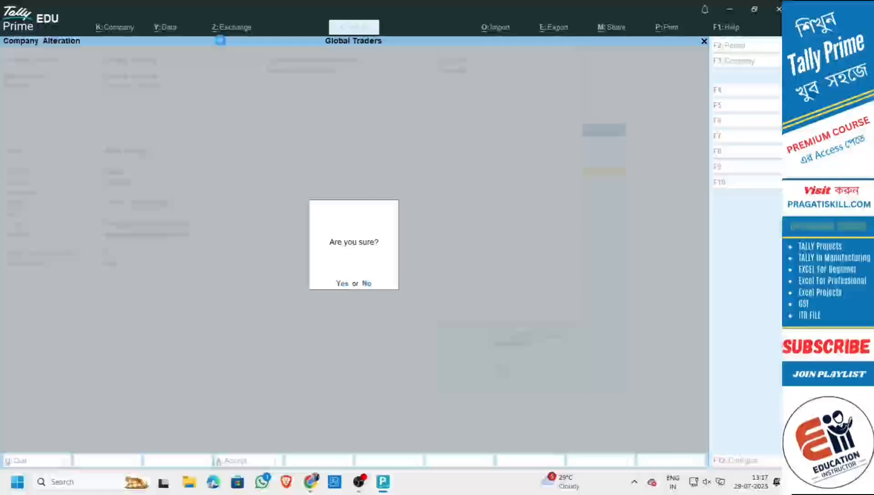
key("y")
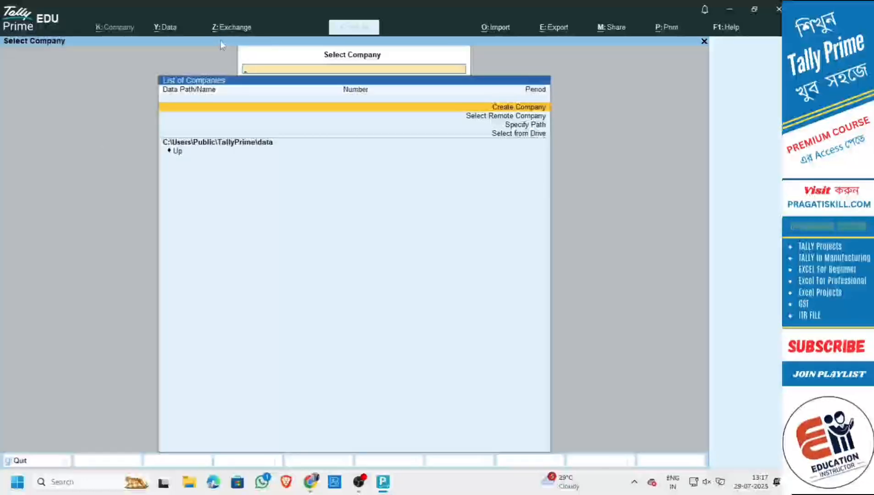